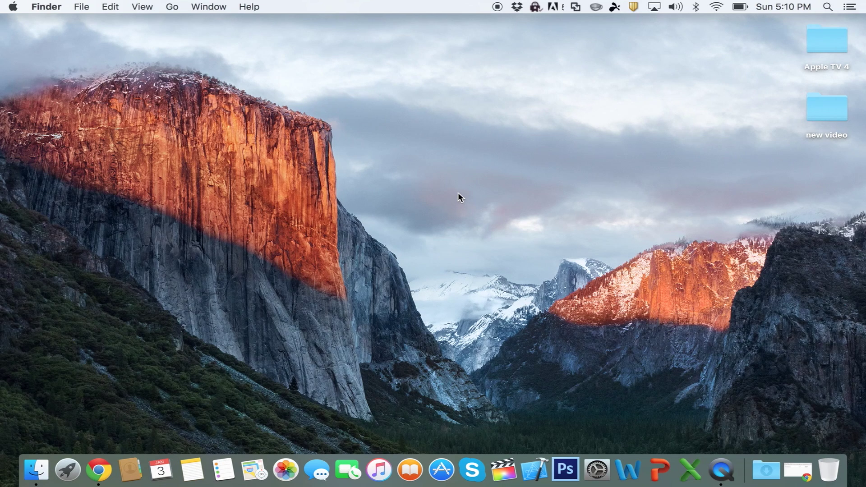
Open the Apple TV 4 desktop folder, locate Kodi.ipa, and launch Xcode
click(791, 462)
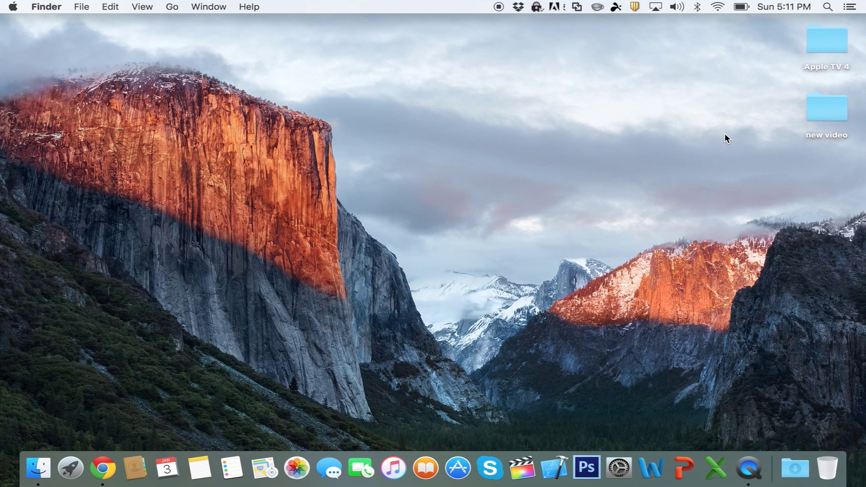
double_click(826, 39)
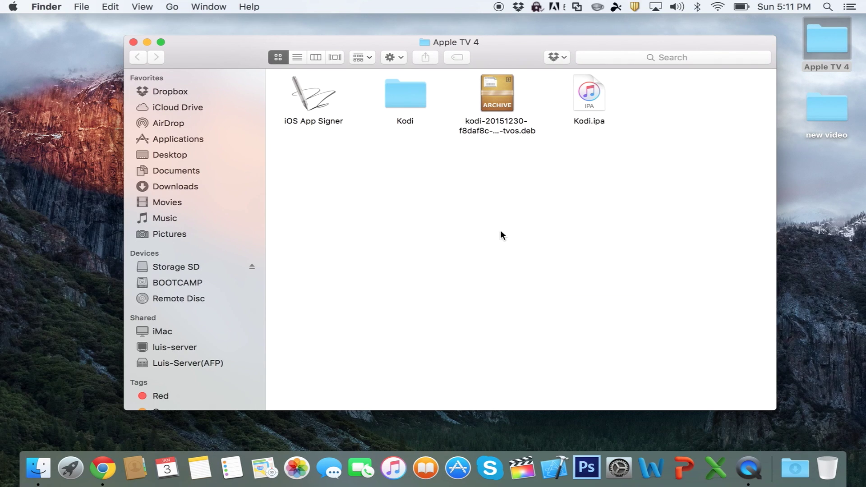
click(595, 106)
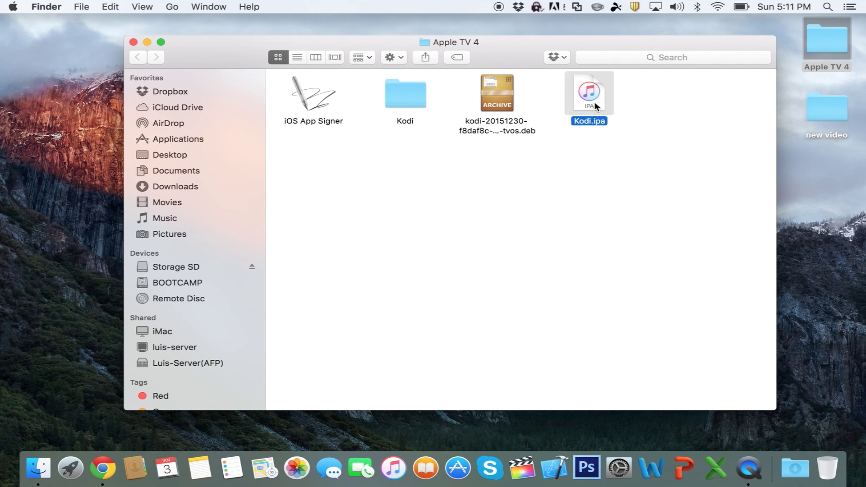
click(548, 170)
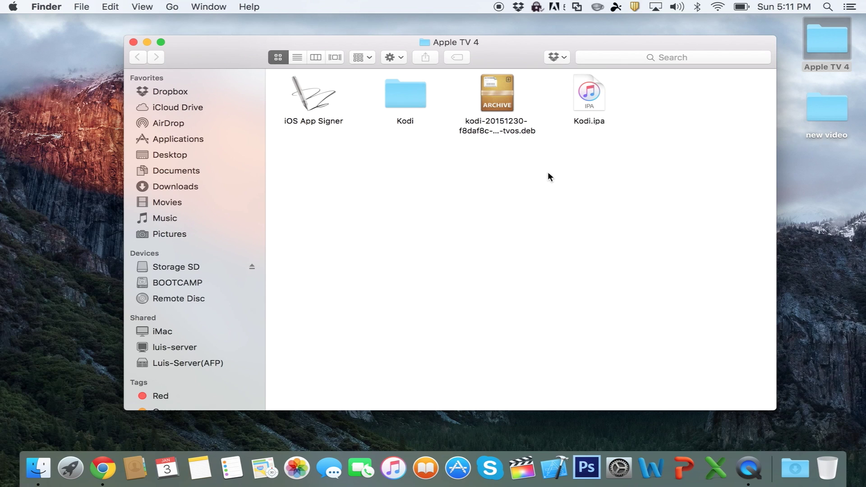
click(549, 455)
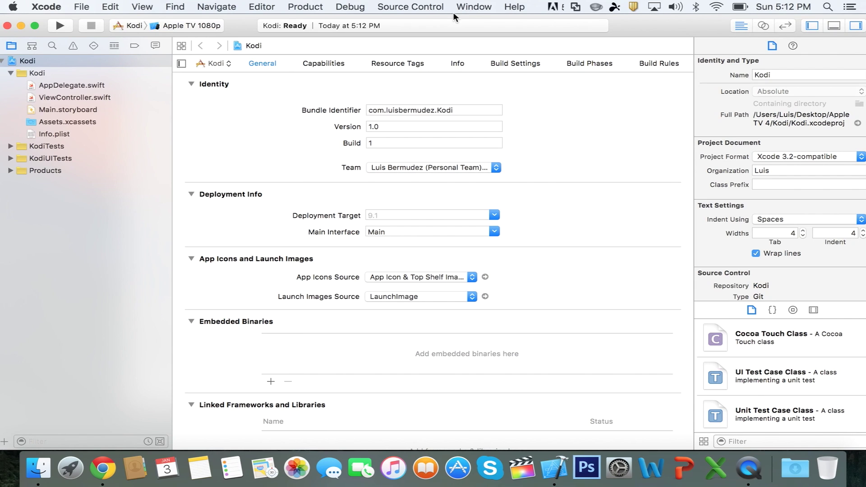
Open the Devices window for the Apple TV, listing Kodi and Provenance as installed apps
click(479, 10)
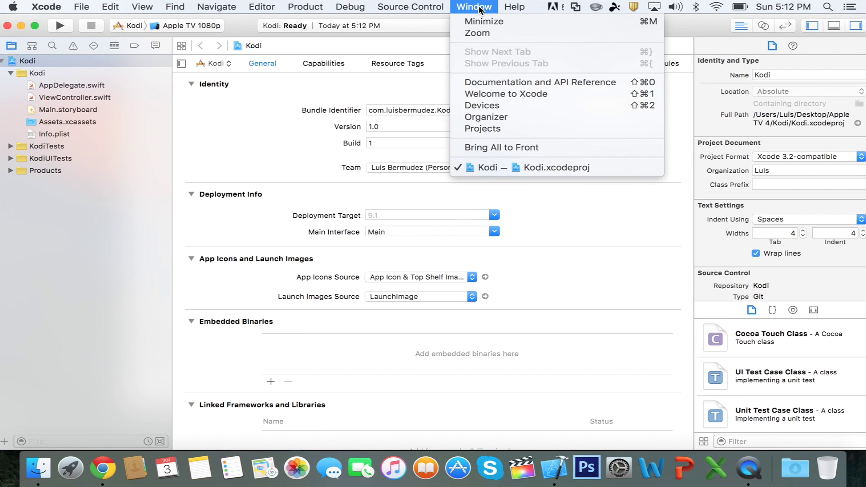
click(492, 106)
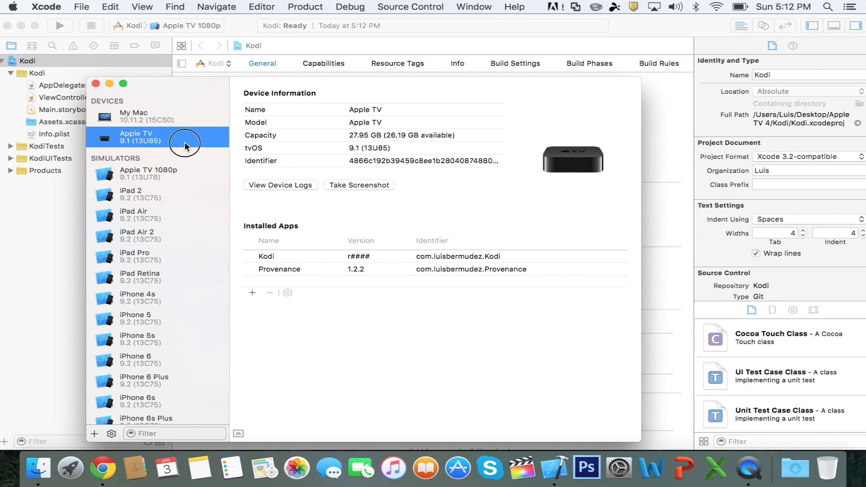
Add Kodi.ipa to the Apple TV's installed apps, then close the Kodi project window
click(253, 293)
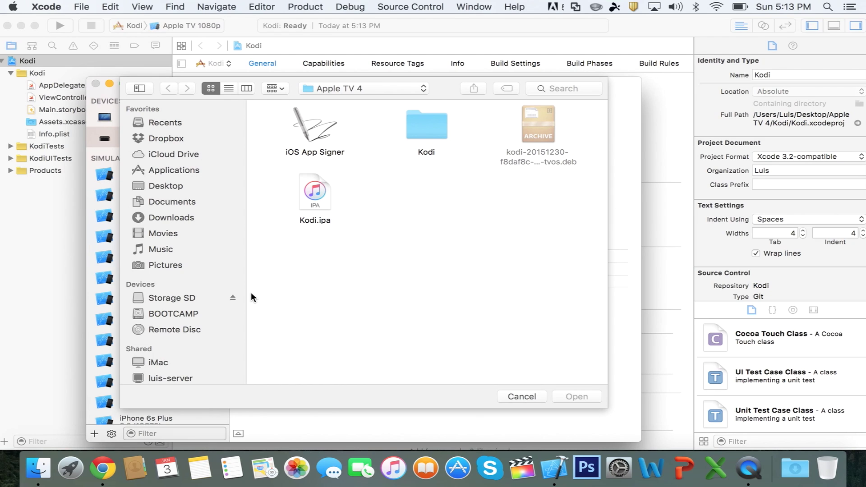
click(323, 197)
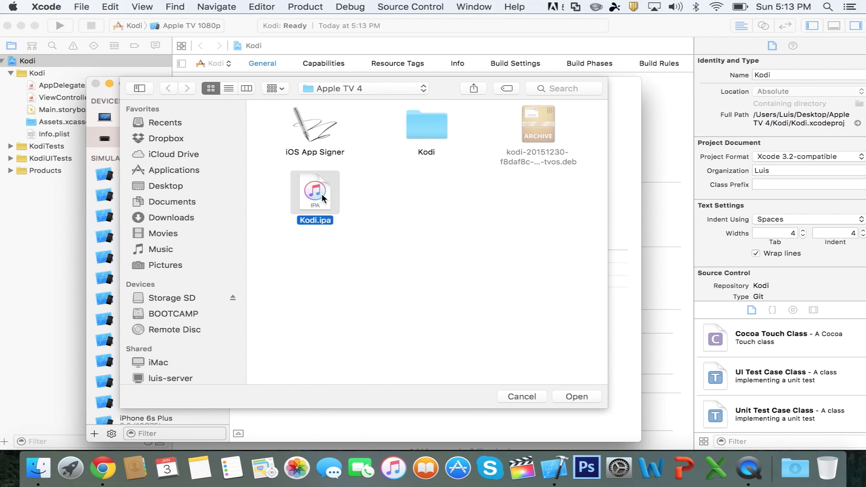
click(574, 396)
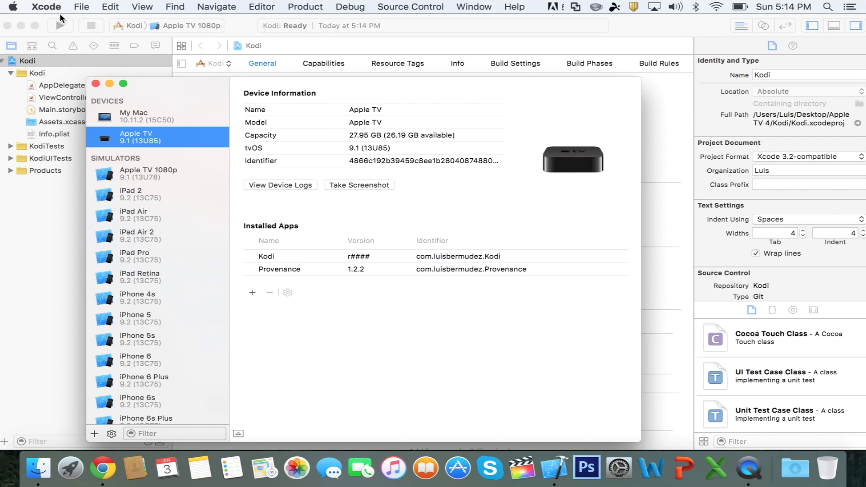
click(8, 26)
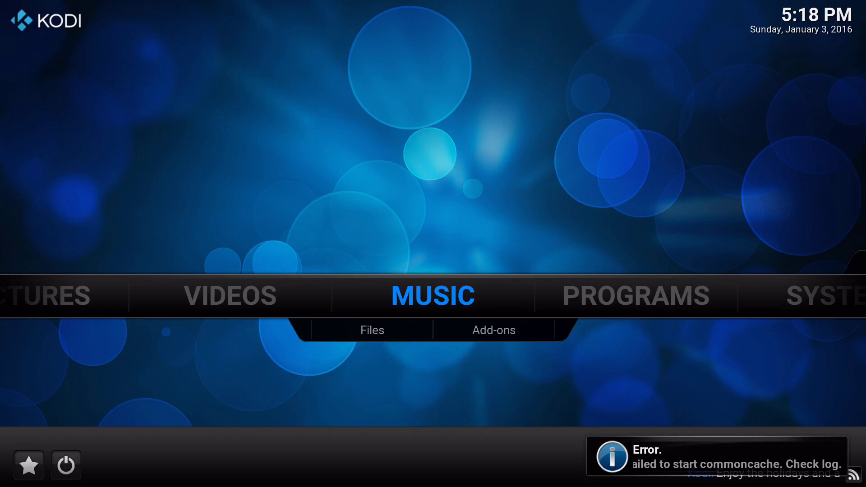
Check that Videos > Add-ons still lists 24 add-ons, then return home toward System
key(Left)
key(Down)
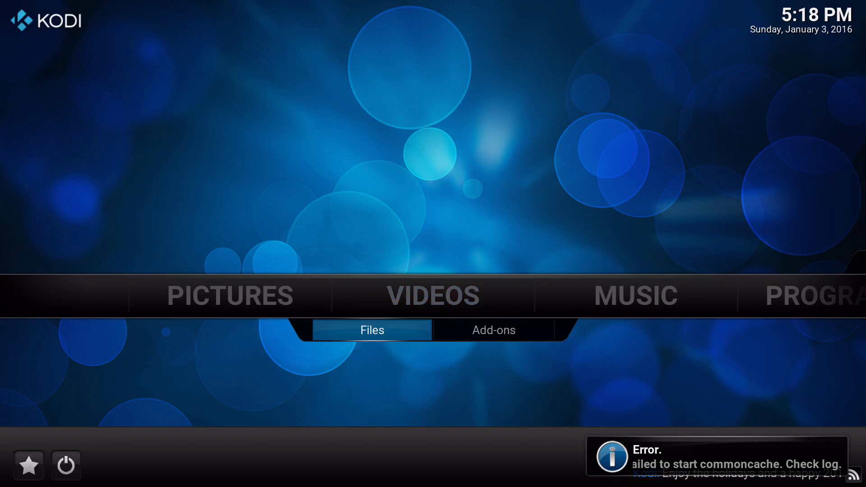
key(Right)
key(Return)
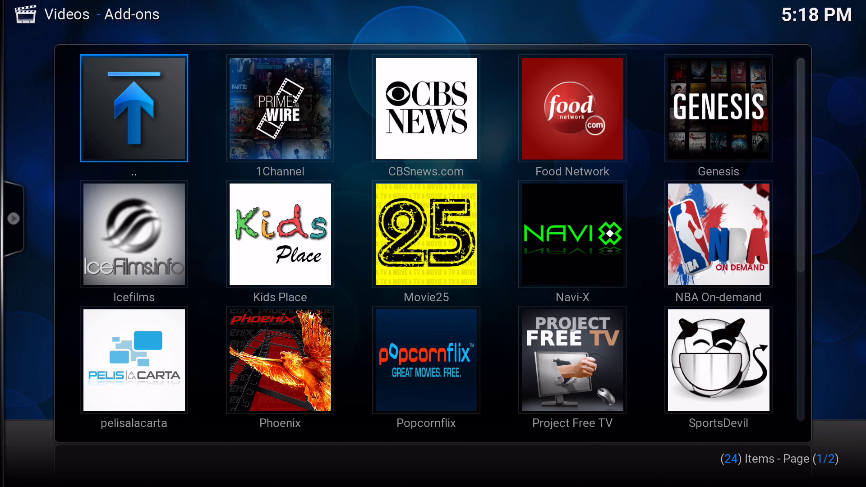
key(BackSpace)
key(Right)
key(Right)
key(Right)
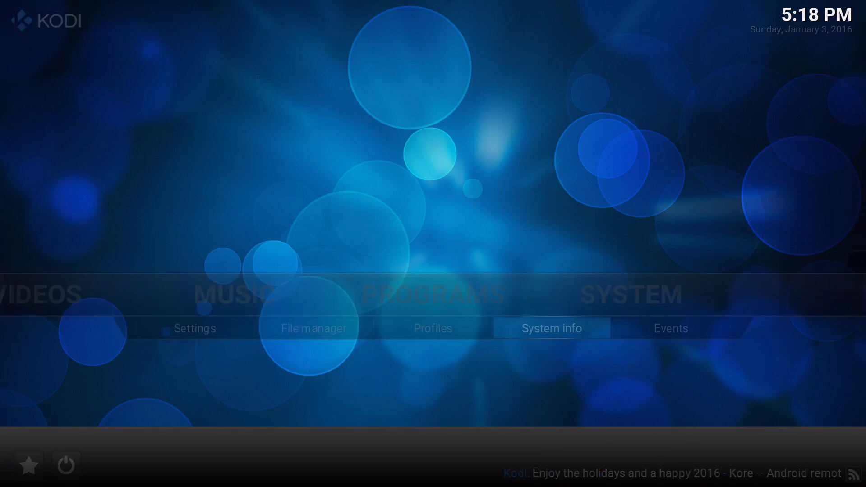
Check System info for build 17.0-ALPHA1 on tvOS 9.1, then return home
key(Return)
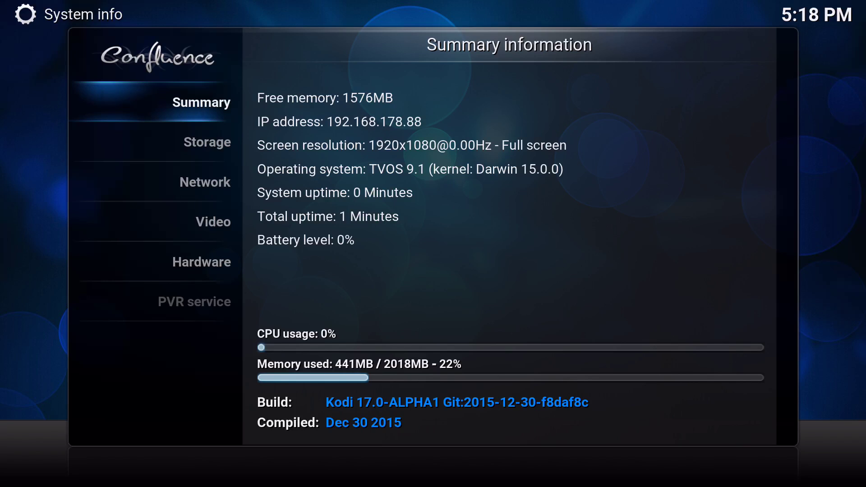
key(BackSpace)
key(Left)
key(Left)
key(Left)
Reopen Videos > Add-ons, scroll to the second page, and return home
key(Down)
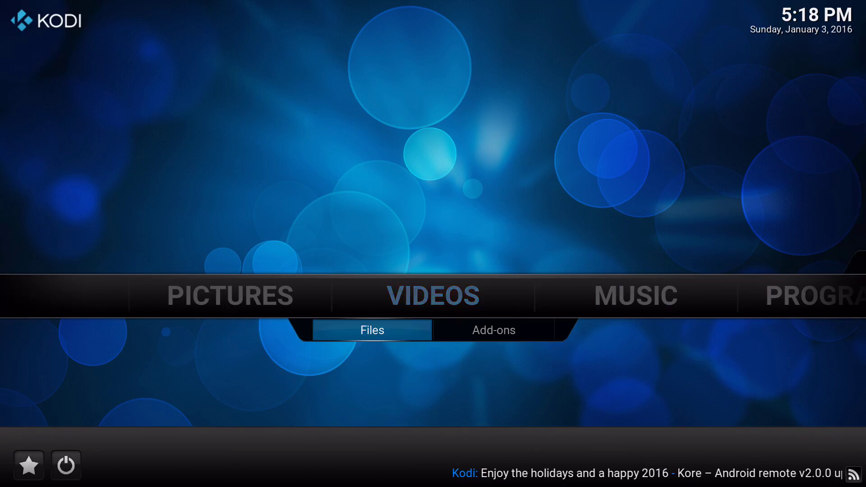
key(Right)
key(Return)
key(Down)
key(Down)
key(Down)
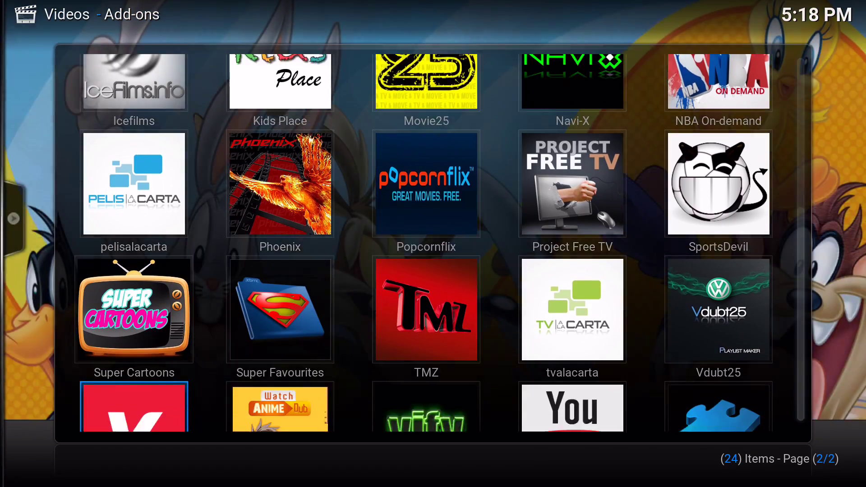
key(BackSpace)
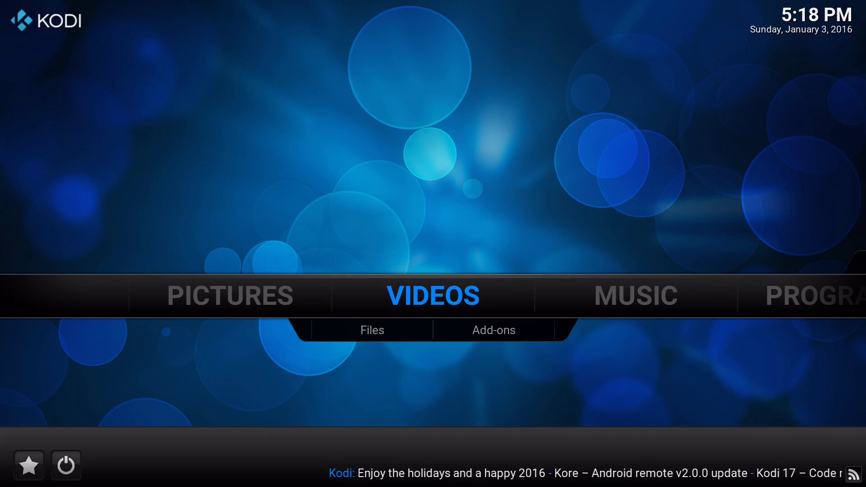